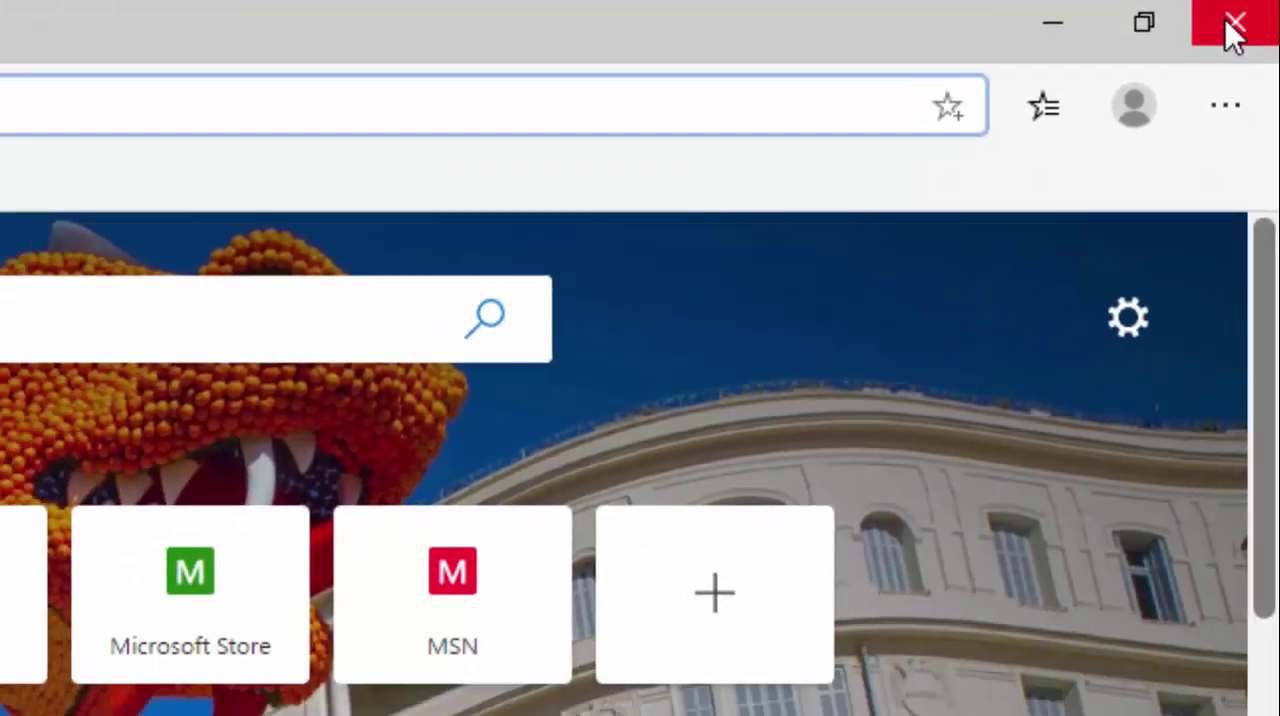
Close the Microsoft Edge window to leave the empty desktop
{"action": "left_click", "coordinate": [1230, 30]}
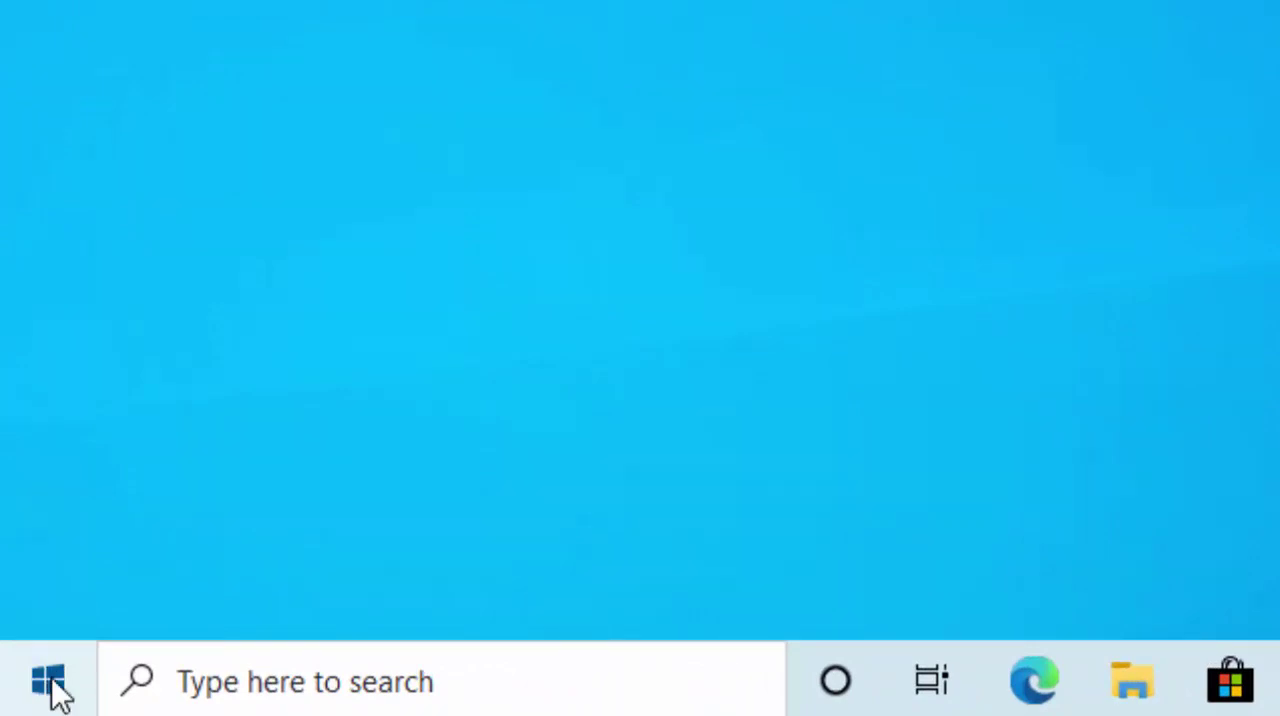
Open the Start menu from the taskbar's Windows button
{"action": "left_click", "coordinate": [52, 684]}
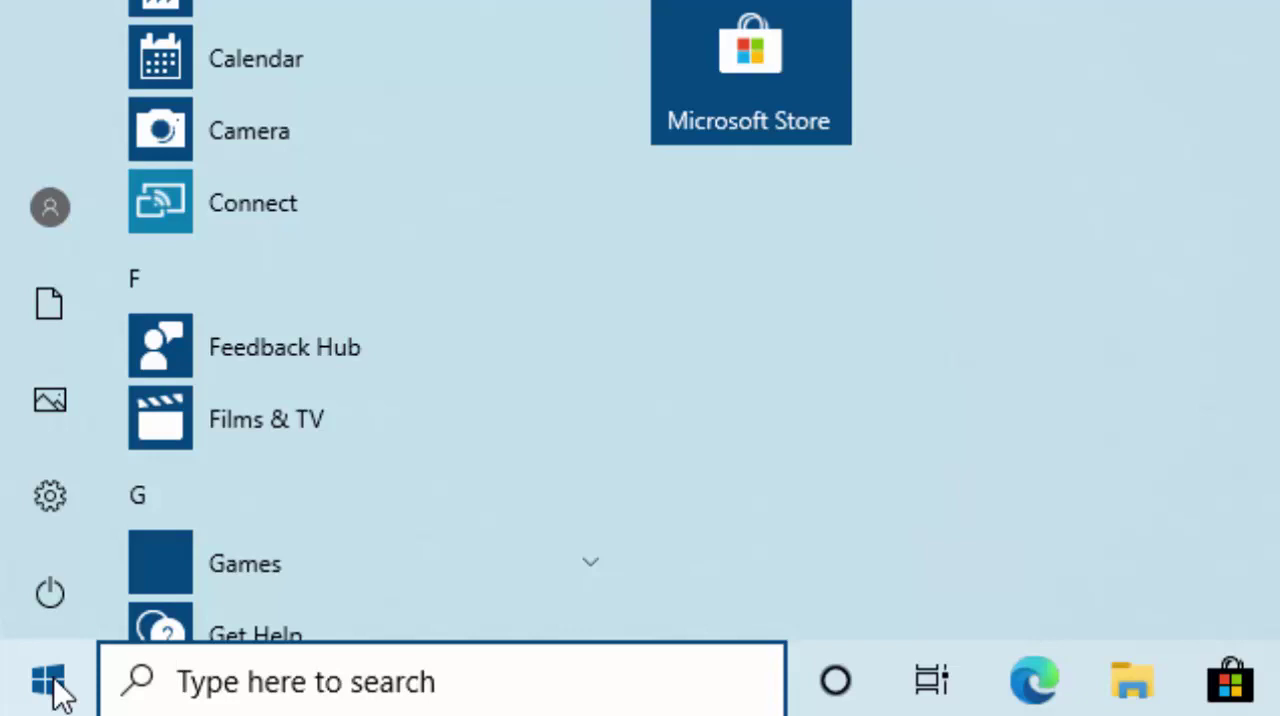
{"action": "mouse_move", "coordinate": [50, 594]}
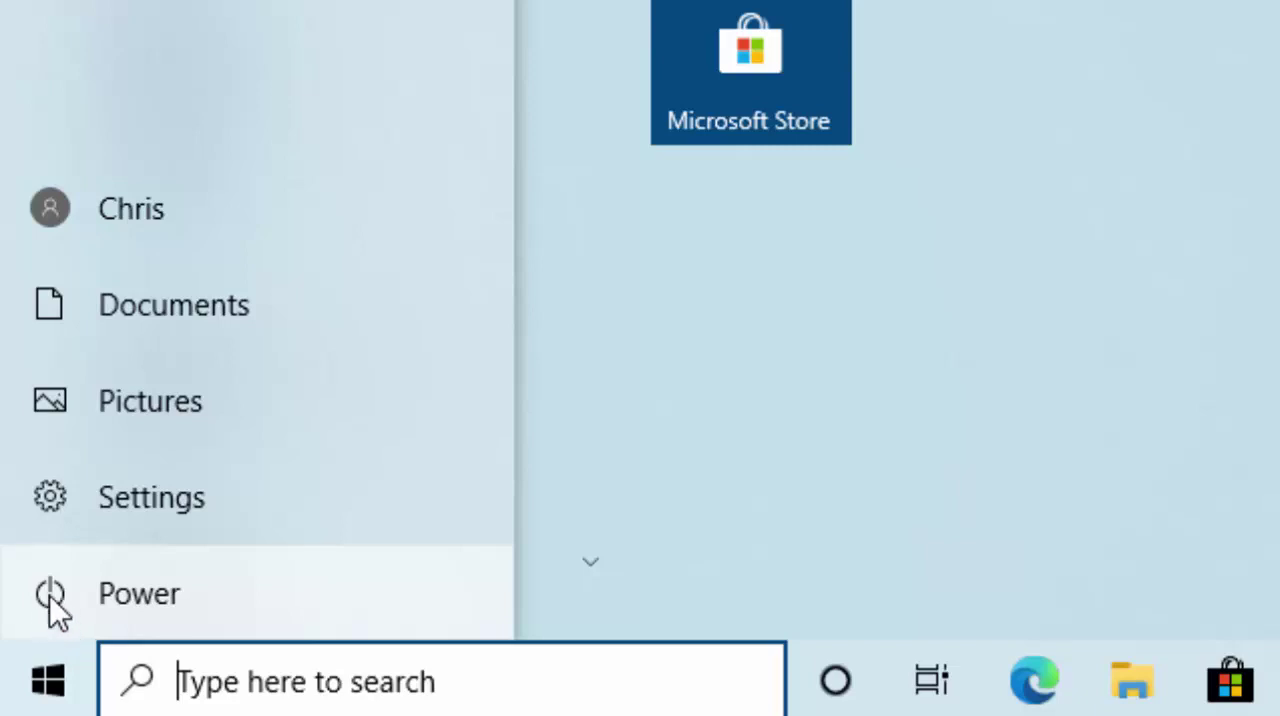
Show the Power flyout with Shut down and Restart options
{"action": "left_click", "coordinate": [50, 596]}
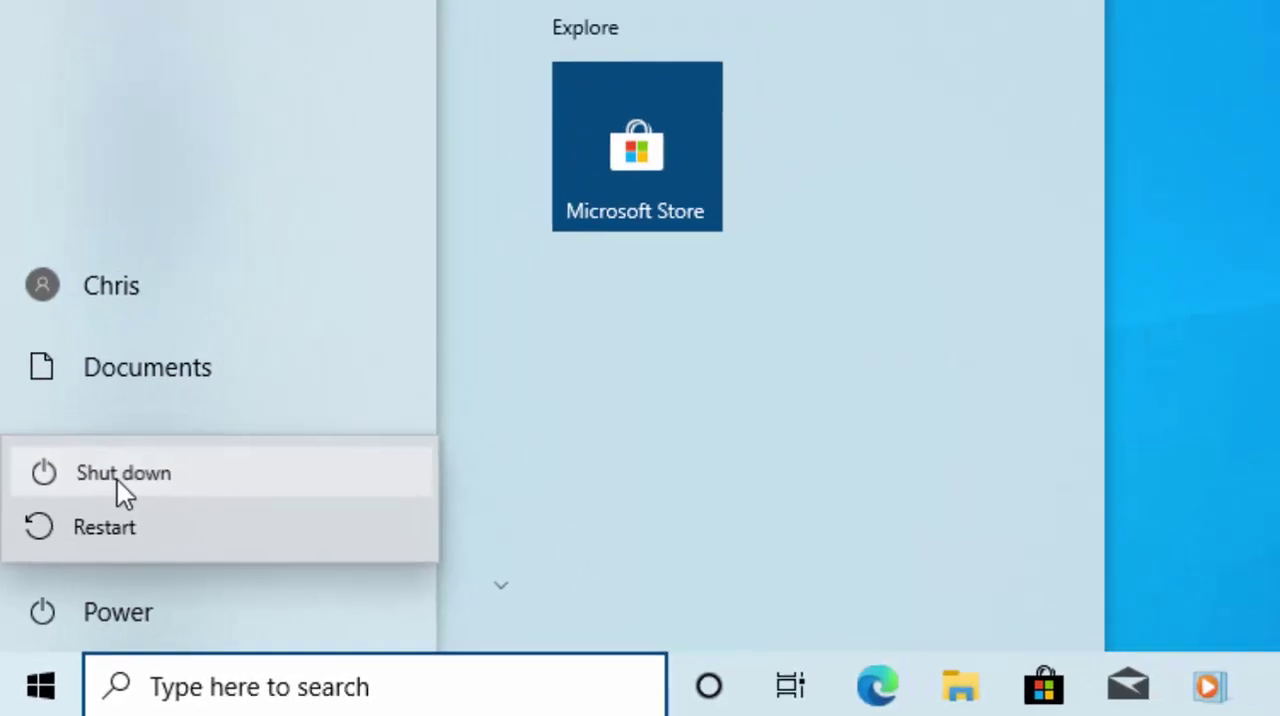
Choose Shut down from the Power flyout to turn off the PC
{"action": "left_click", "coordinate": [140, 441]}
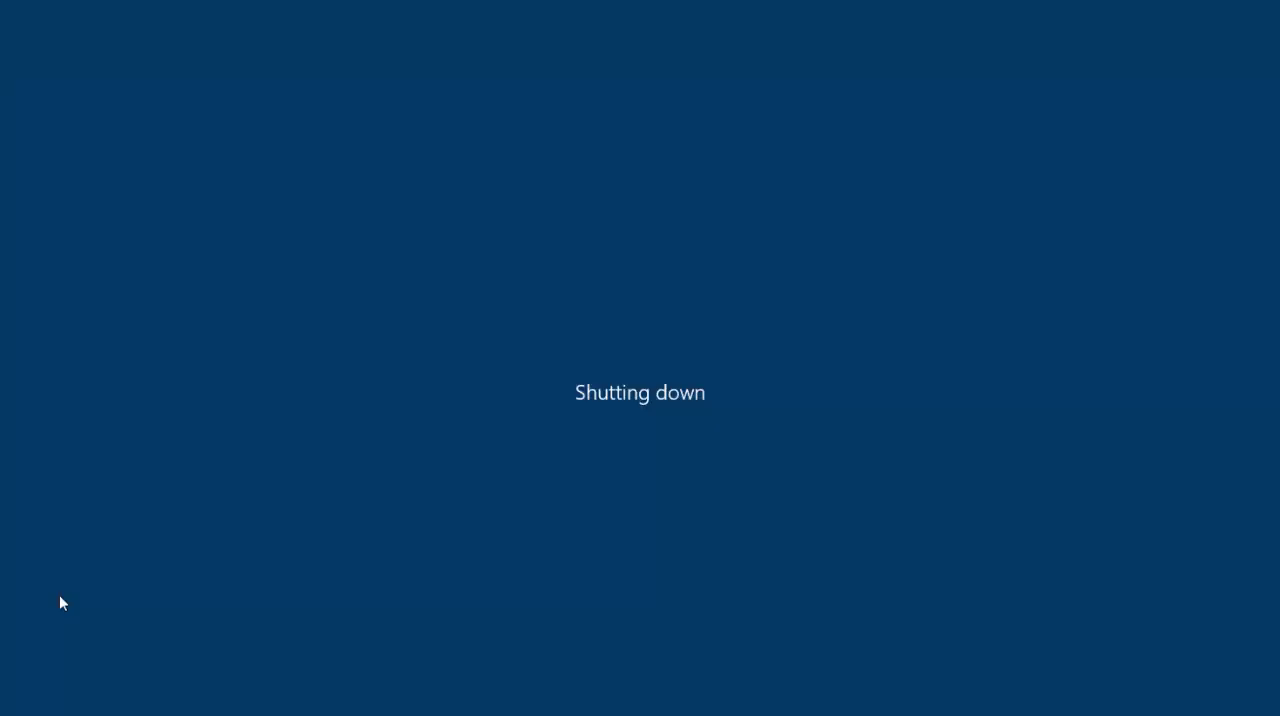